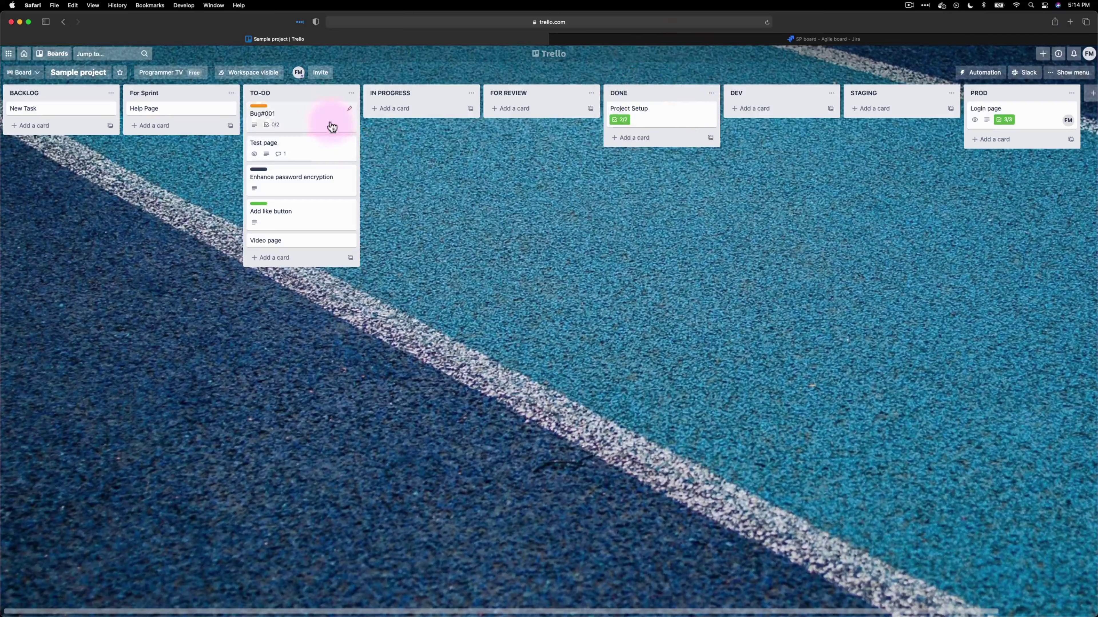
Step: View the details of the Bug#001 card in TO-DO, close it, and open the Help Page card in For Sprint
{"action": "left_click", "coordinate": [331, 122]}
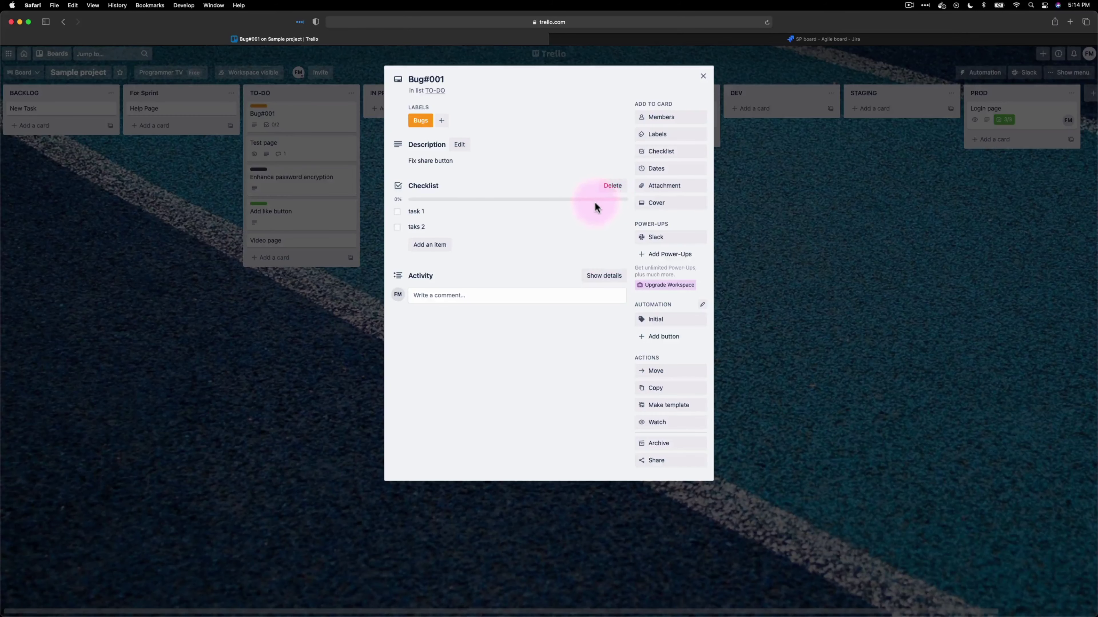
{"action": "key", "text": "Escape"}
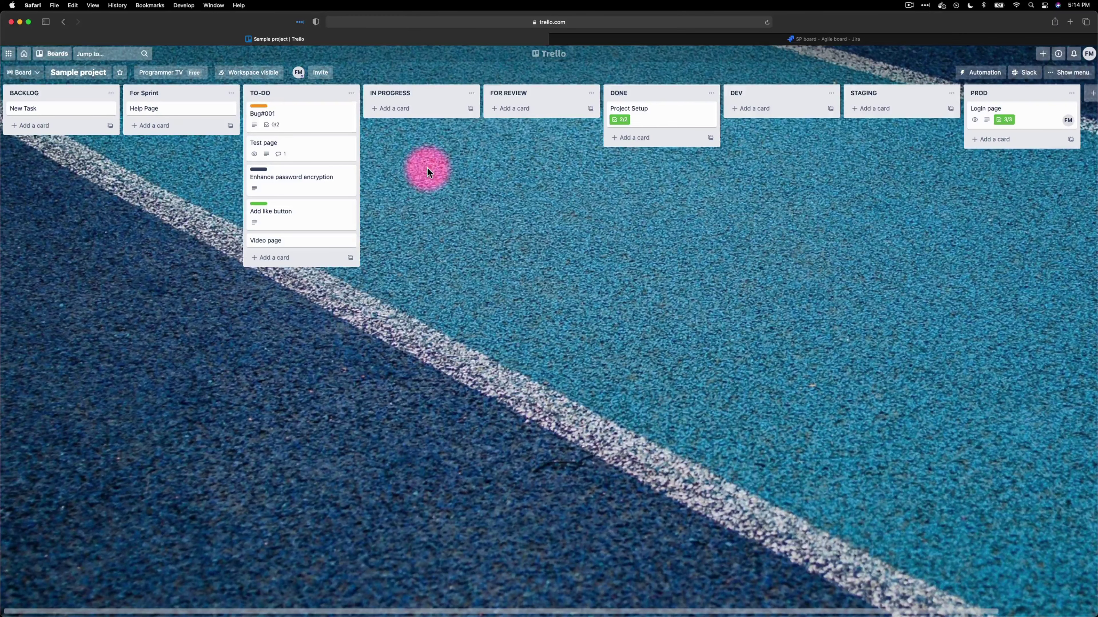
{"action": "left_click", "coordinate": [172, 113]}
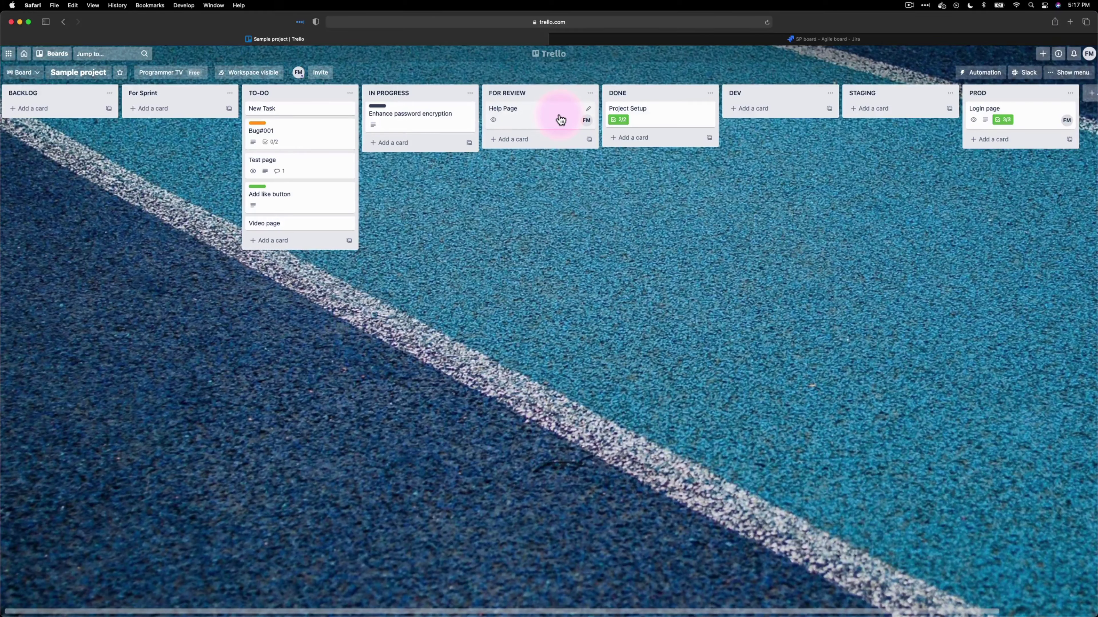
Step: Move the Help Page card from FOR REVIEW to TO-DO and save the comment "bagsak coding style mo" on it
{"action": "left_click_drag", "start_coordinate": [561, 119], "coordinate": [302, 111]}
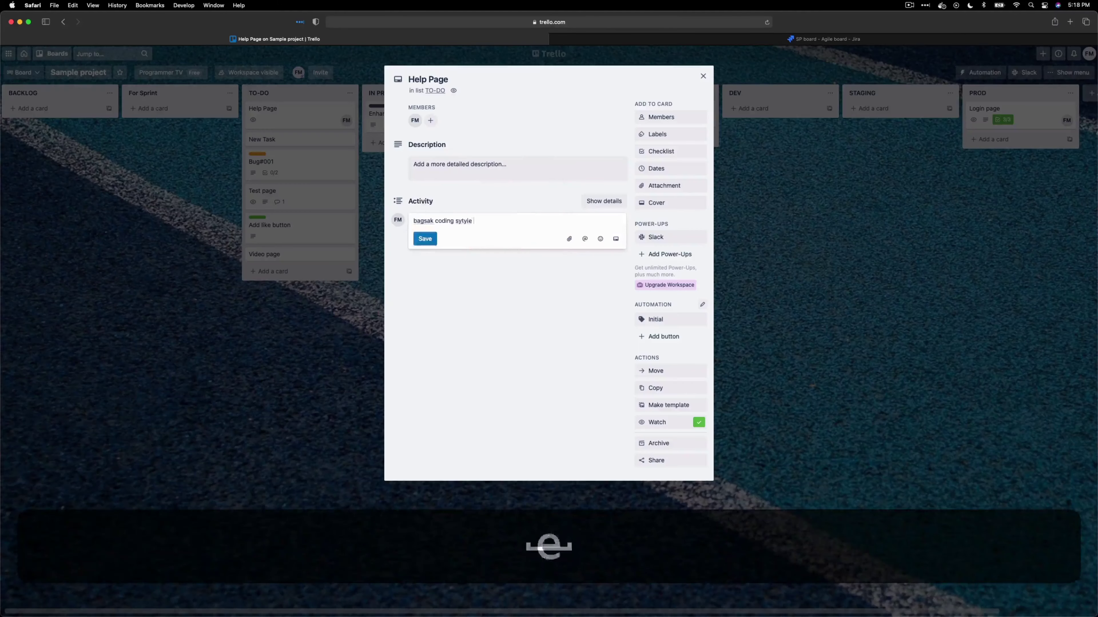
{"action": "left_click", "coordinate": [424, 239]}
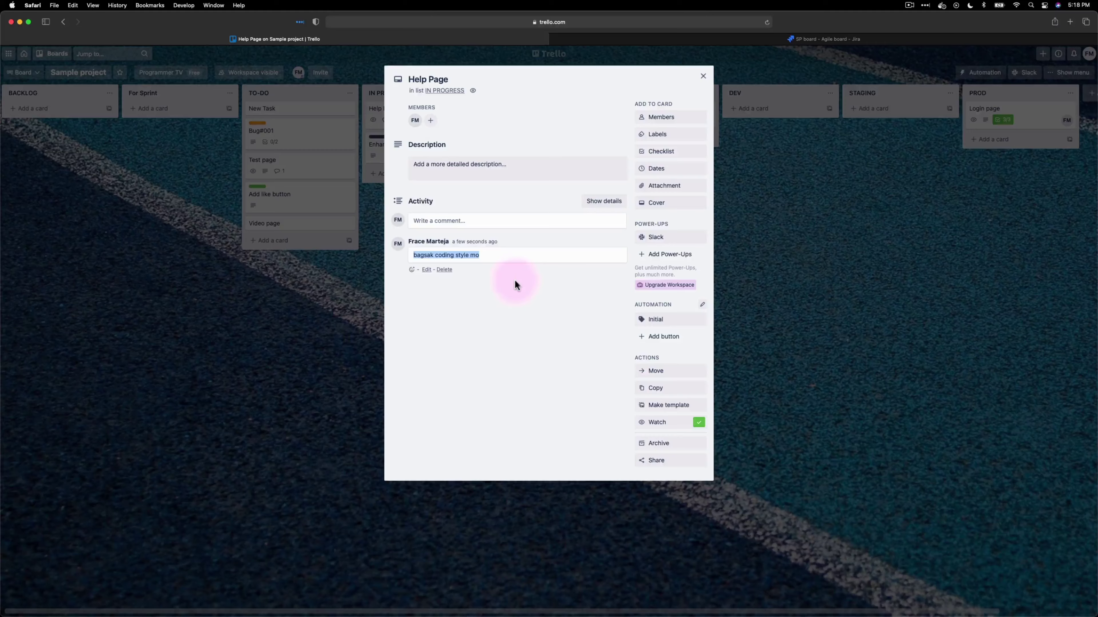
{"action": "left_click", "coordinate": [702, 76]}
{"action": "left_click", "coordinate": [529, 224]}
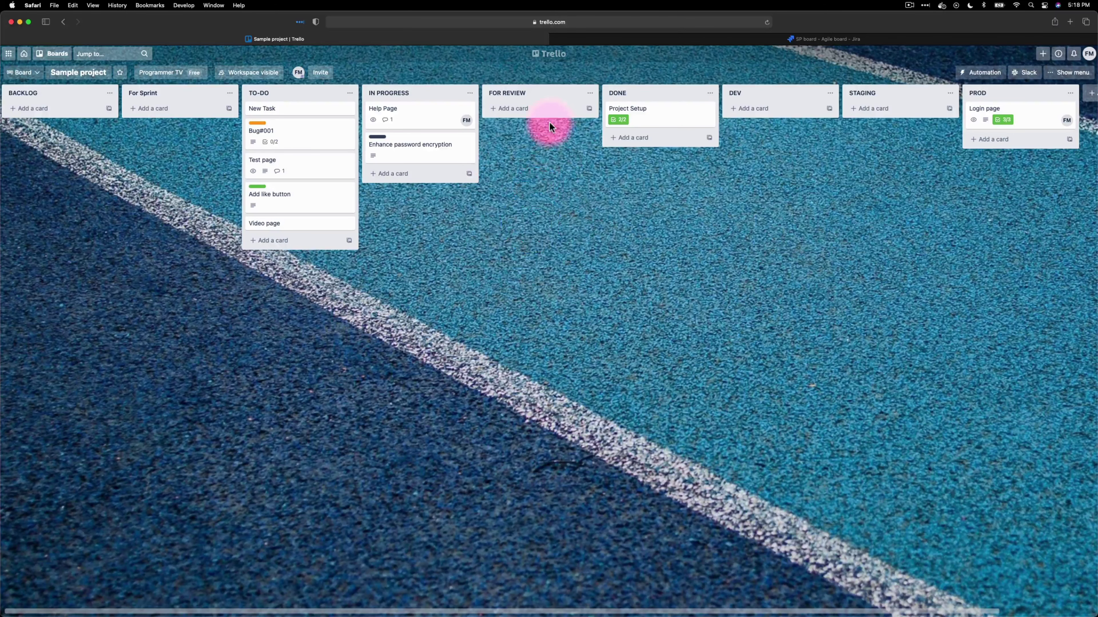
Step: Move the Help Page card from IN PROGRESS to STAGING, back to TO-DO, and on to the For PROD list
{"action": "left_click_drag", "start_coordinate": [446, 110], "coordinate": [888, 112]}
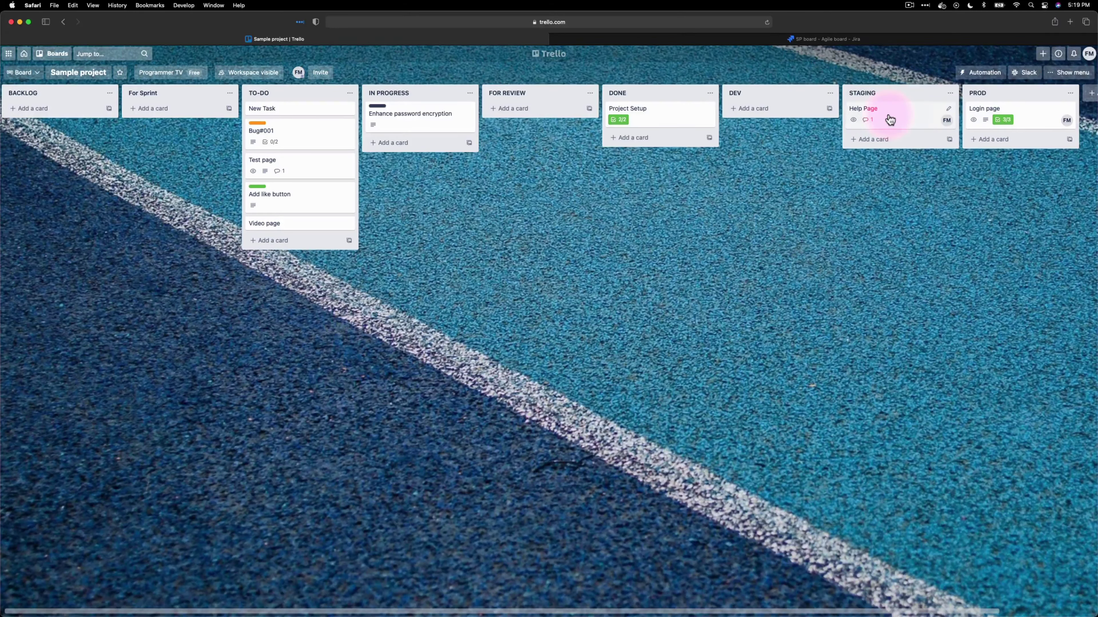
{"action": "left_click_drag", "start_coordinate": [889, 119], "coordinate": [288, 100]}
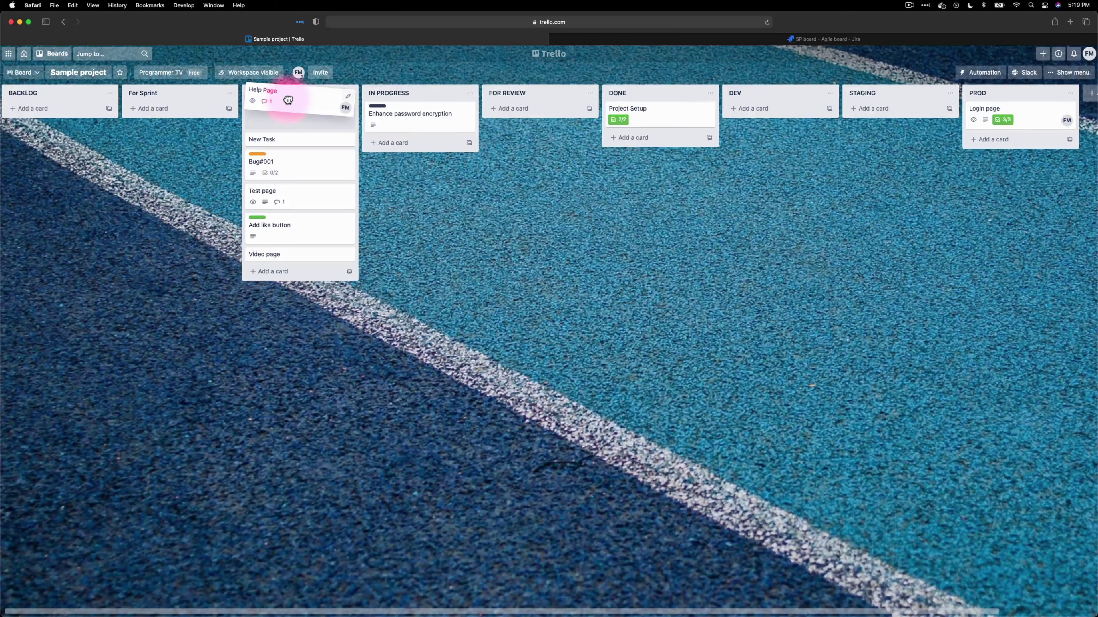
{"action": "left_click_drag", "start_coordinate": [288, 100], "coordinate": [871, 111]}
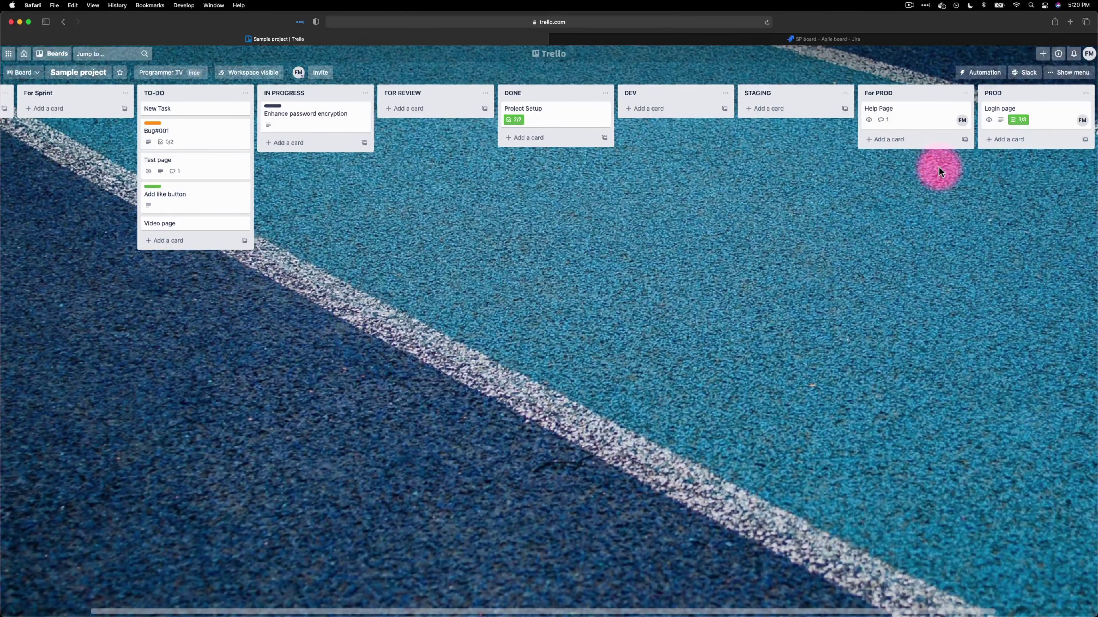
{"action": "scroll", "coordinate": [939, 168], "scroll_direction": "left", "scroll_amount": 3}
{"action": "left_click", "coordinate": [478, 207]}
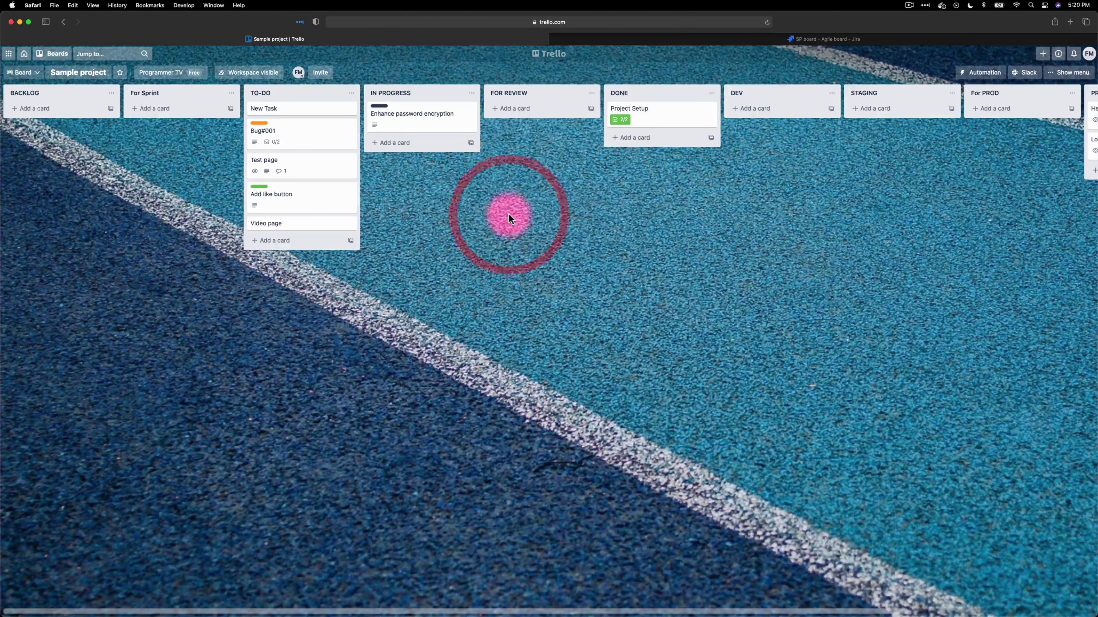
{"action": "left_click", "coordinate": [460, 201]}
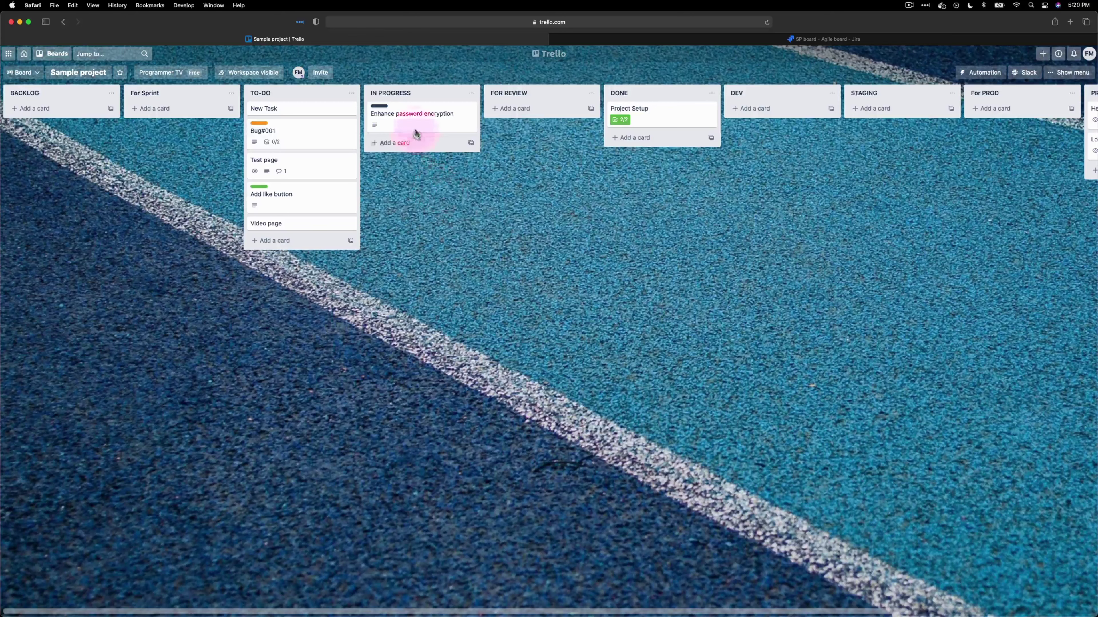
Step: Move Enhance password encryption to FOR REVIEW and Bug#001 to IN PROGRESS, and return both cards to TO-DO
{"action": "left_click_drag", "start_coordinate": [400, 115], "coordinate": [535, 111]}
{"action": "left_click_drag", "start_coordinate": [319, 139], "coordinate": [427, 123]}
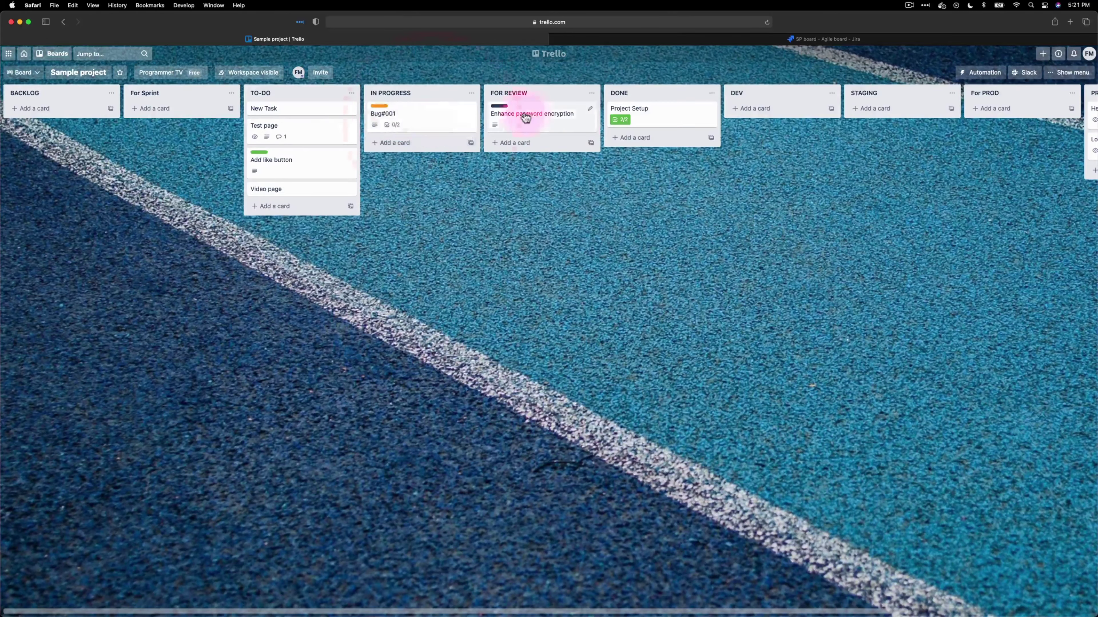
{"action": "left_click_drag", "start_coordinate": [515, 111], "coordinate": [285, 107]}
{"action": "left_click_drag", "start_coordinate": [417, 113], "coordinate": [307, 166]}
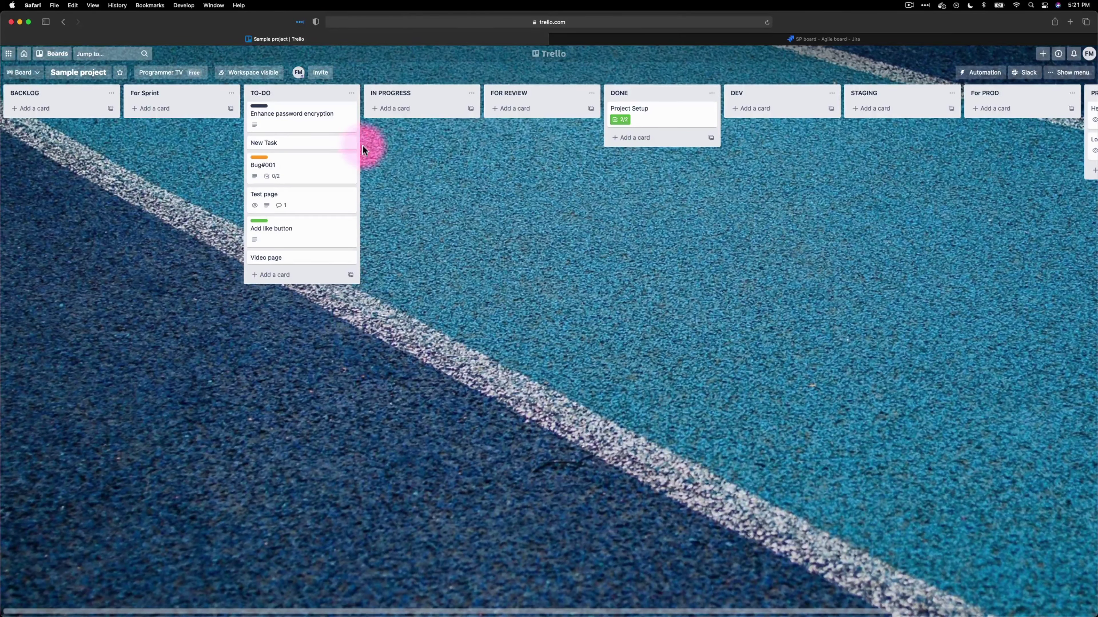
Step: Put Bug#001 first in TO-DO and move Enhance password encryption, Add like button, Test page and Bug#001 into For PROD in that order
{"action": "left_click_drag", "start_coordinate": [303, 167], "coordinate": [303, 113]}
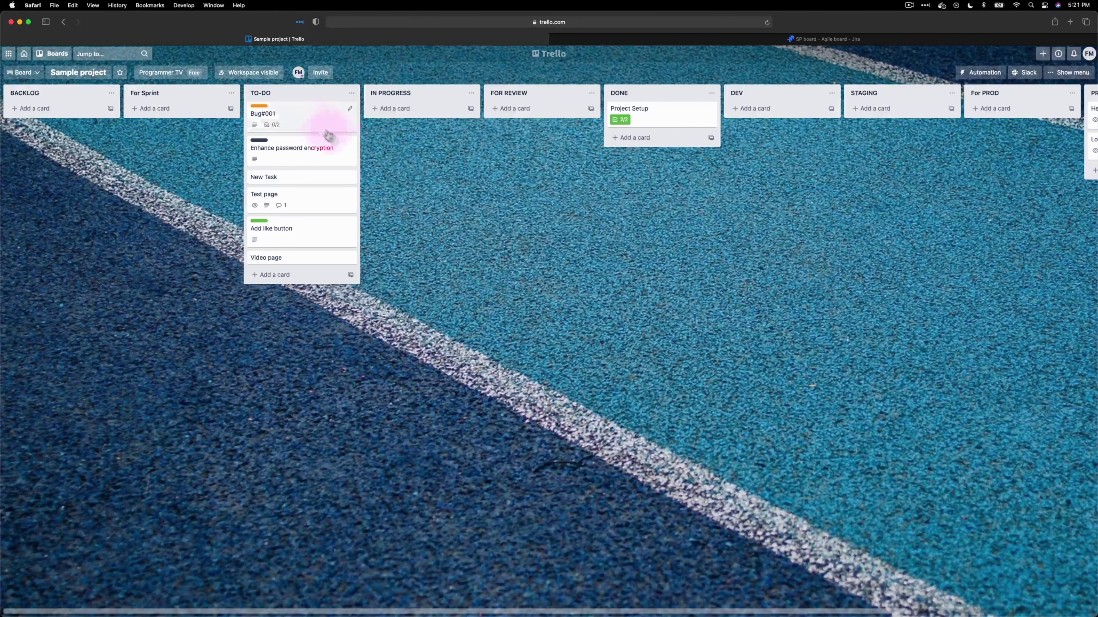
{"action": "left_click_drag", "start_coordinate": [292, 148], "coordinate": [1007, 113]}
{"action": "left_click_drag", "start_coordinate": [272, 194], "coordinate": [1007, 147]}
{"action": "left_click_drag", "start_coordinate": [264, 161], "coordinate": [1007, 177]}
{"action": "left_click_drag", "start_coordinate": [263, 113], "coordinate": [1007, 211]}
{"action": "scroll", "coordinate": [367, 172], "scroll_direction": "right", "scroll_amount": 1}
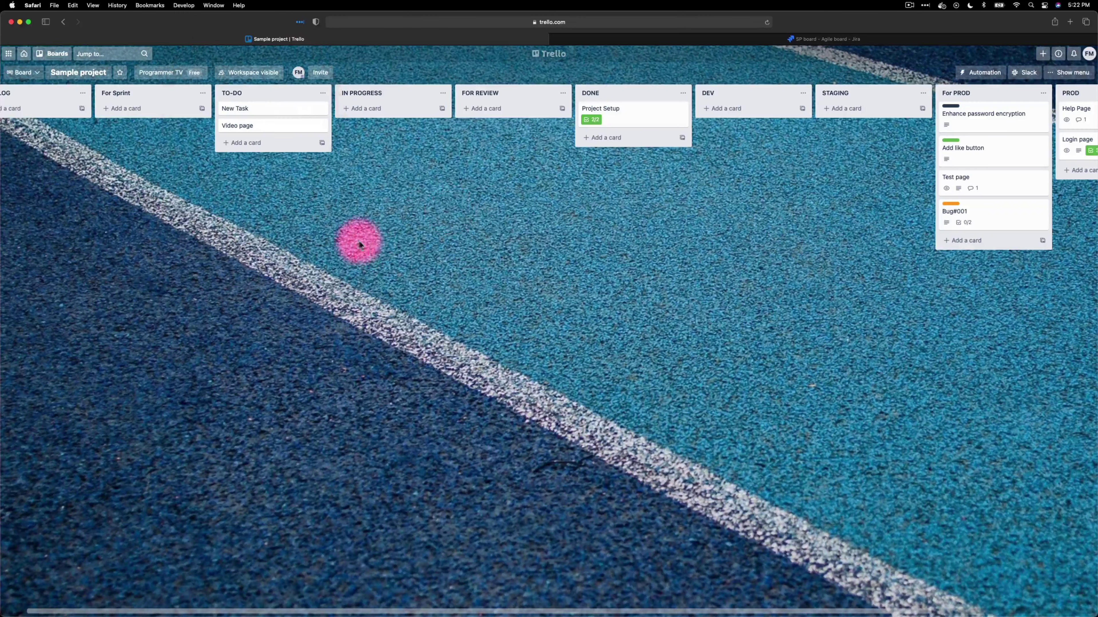
{"action": "left_click", "coordinate": [383, 182]}
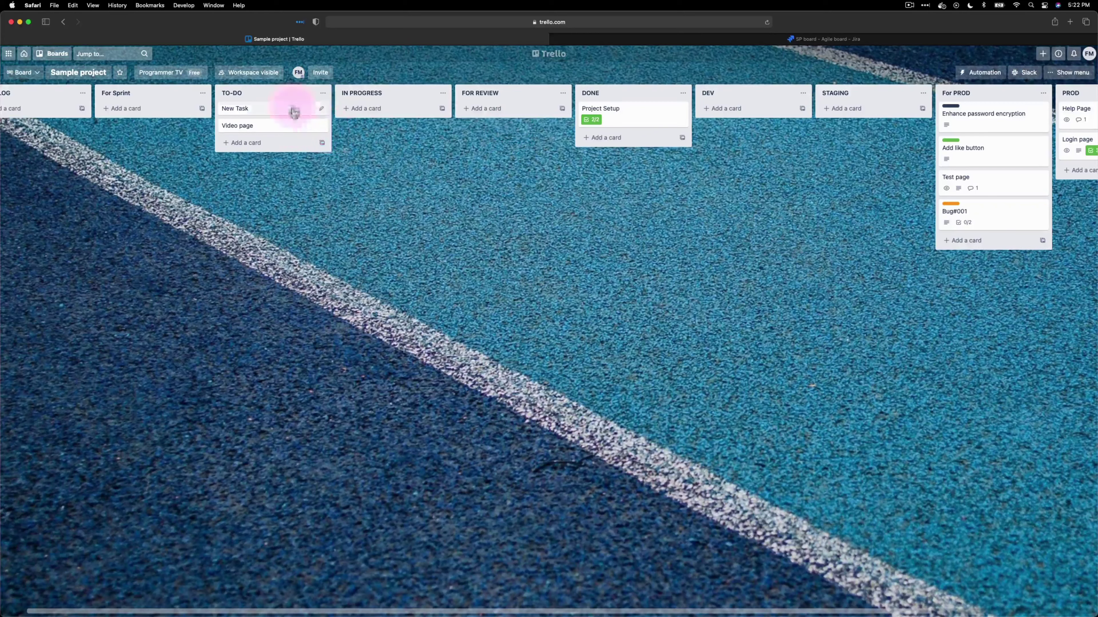
Step: Move the New Task card from TO-DO to FOR REVIEW and back to TO-DO
{"action": "left_click_drag", "start_coordinate": [293, 113], "coordinate": [510, 109]}
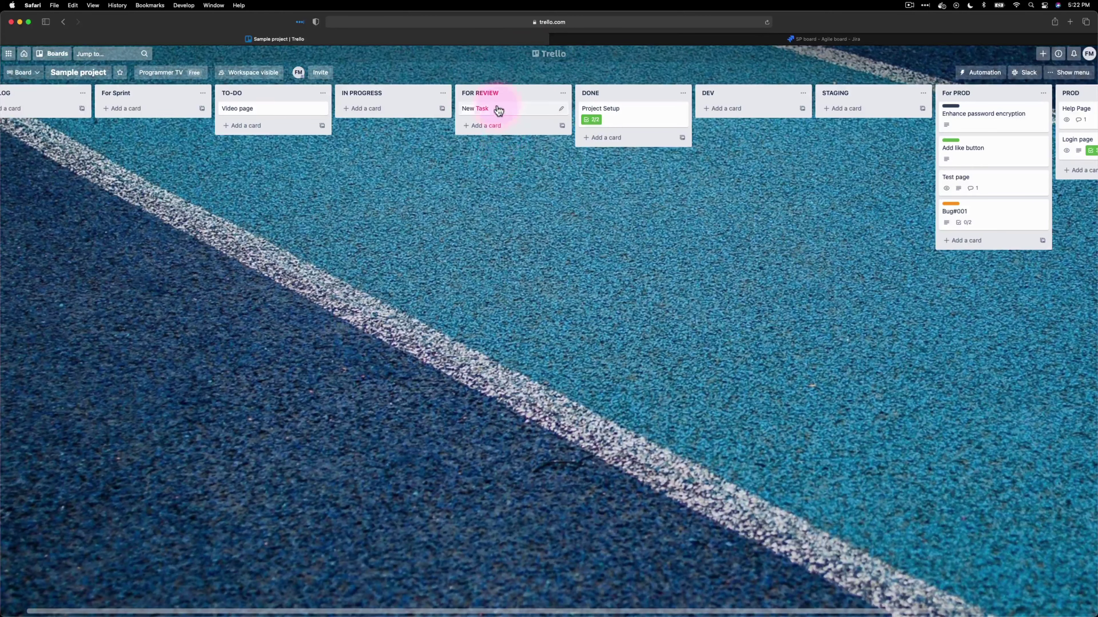
{"action": "mouse_move", "coordinate": [498, 111]}
{"action": "left_mouse_down"}
{"action": "mouse_move", "coordinate": [626, 87]}
{"action": "mouse_move", "coordinate": [485, 98]}
{"action": "mouse_move", "coordinate": [509, 113]}
{"action": "left_mouse_up"}
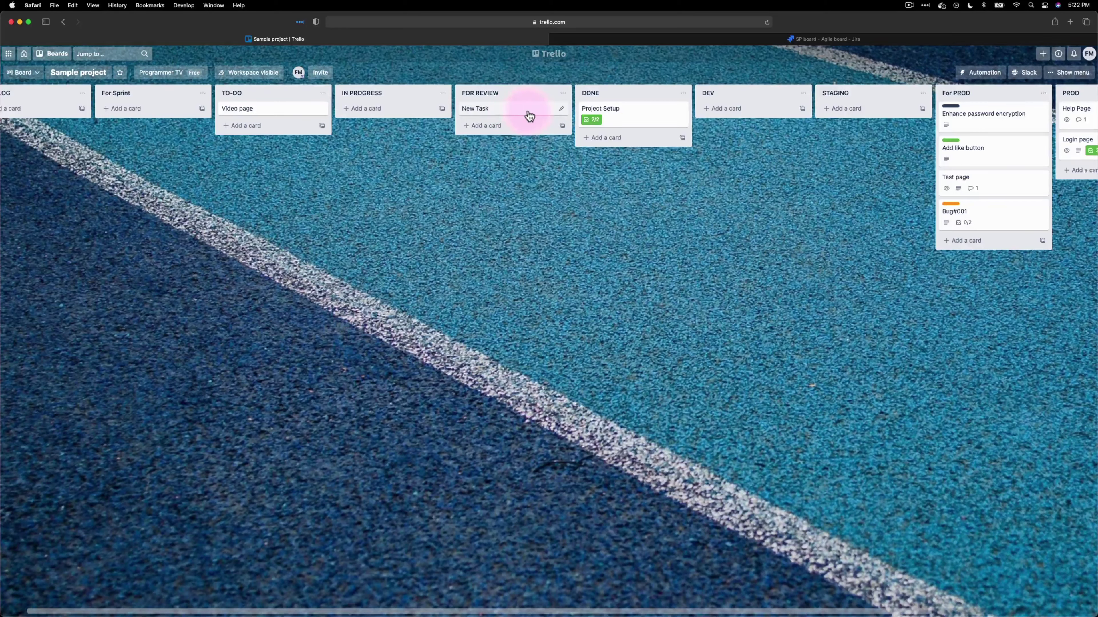
{"action": "left_click_drag", "start_coordinate": [529, 115], "coordinate": [306, 89]}
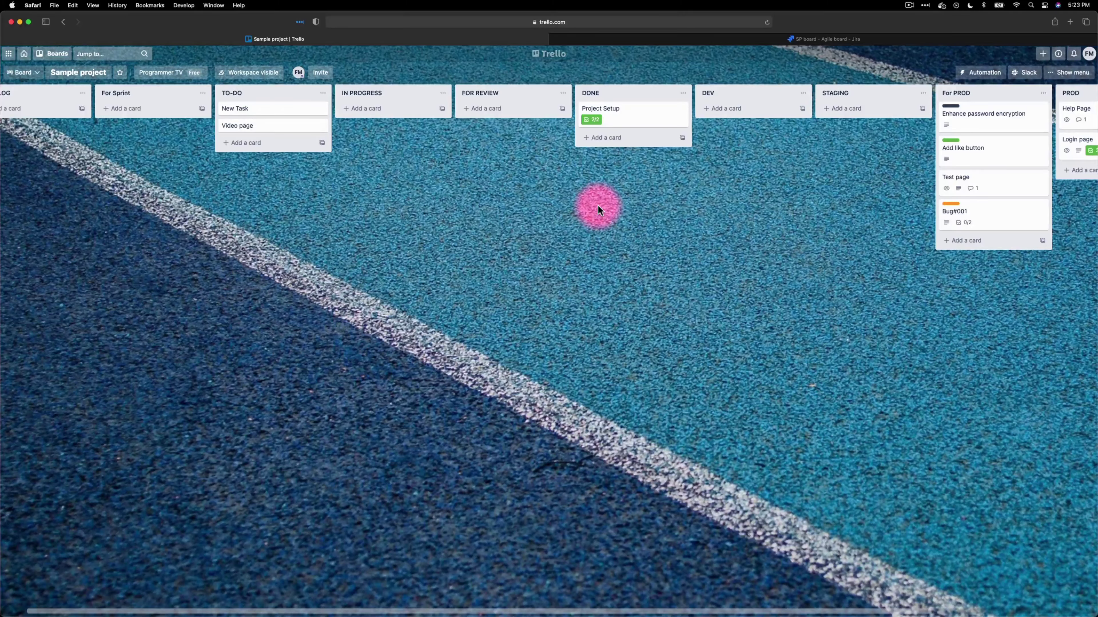
{"action": "scroll", "coordinate": [639, 231], "scroll_direction": "right", "scroll_amount": 5}
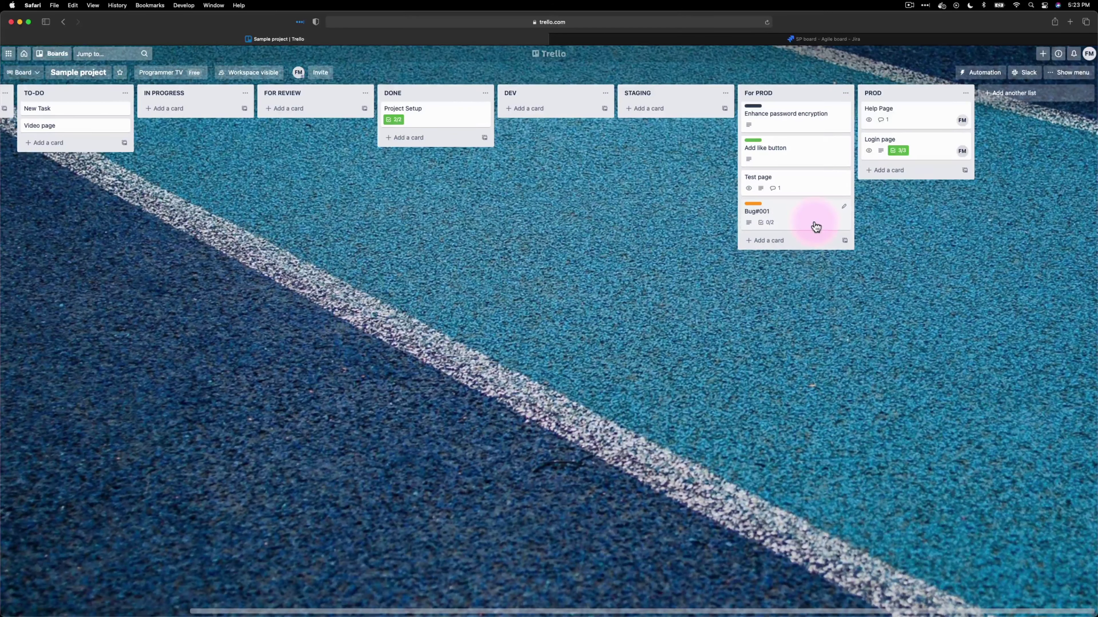
Step: Switch to the Jira SP board and create an issue named "New task" in the Backlog column
{"action": "left_click", "coordinate": [823, 39]}
{"action": "left_click", "coordinate": [81, 249]}
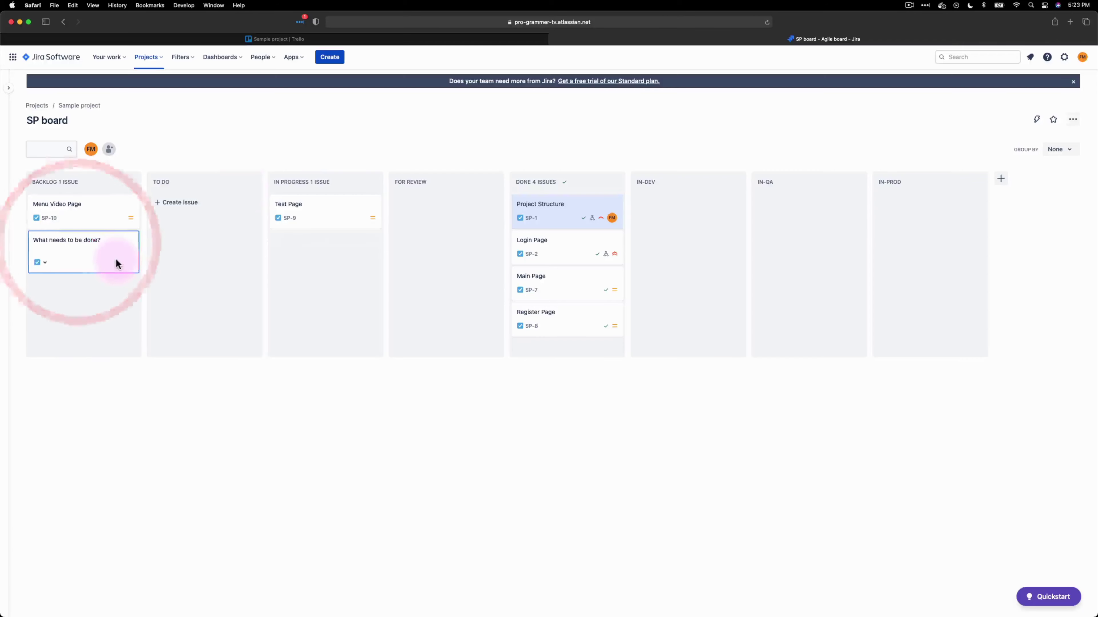
{"action": "type", "text": "New task"}
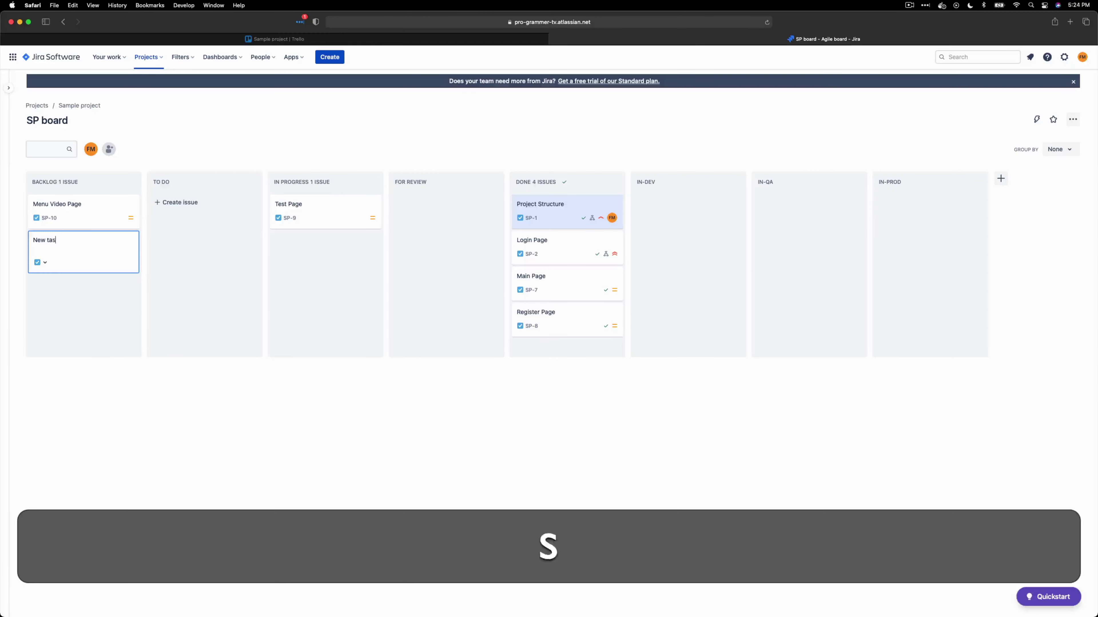
{"action": "key", "text": "Return"}
{"action": "left_click", "coordinate": [88, 380]}
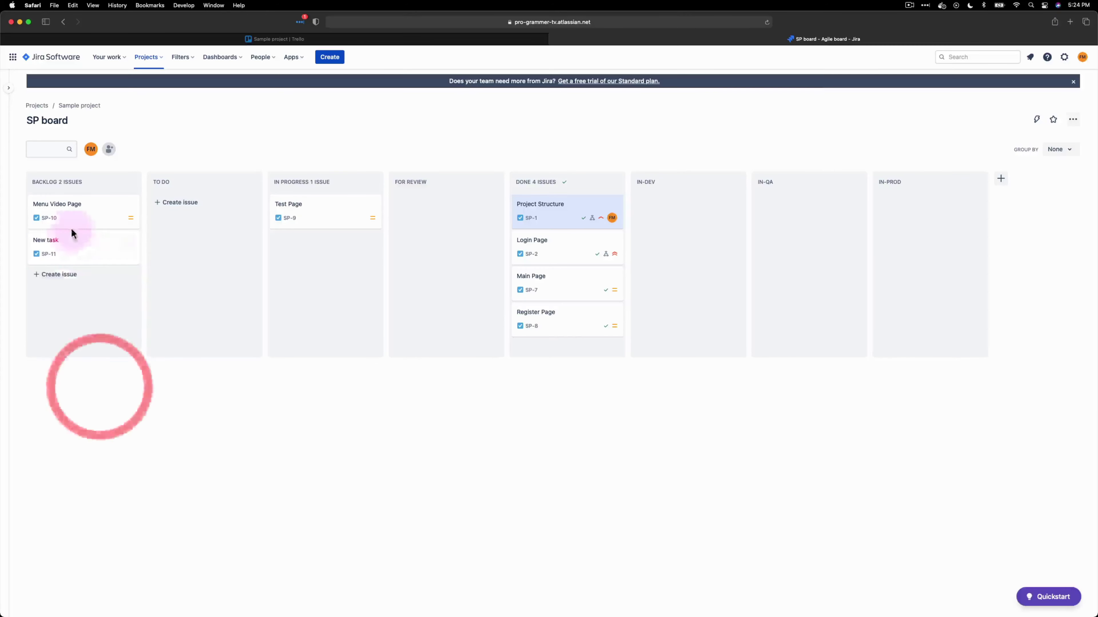
Step: Open the New task issue and set its due date to Aug 24, 2021 and its original estimate to 3d
{"action": "left_click", "coordinate": [73, 245]}
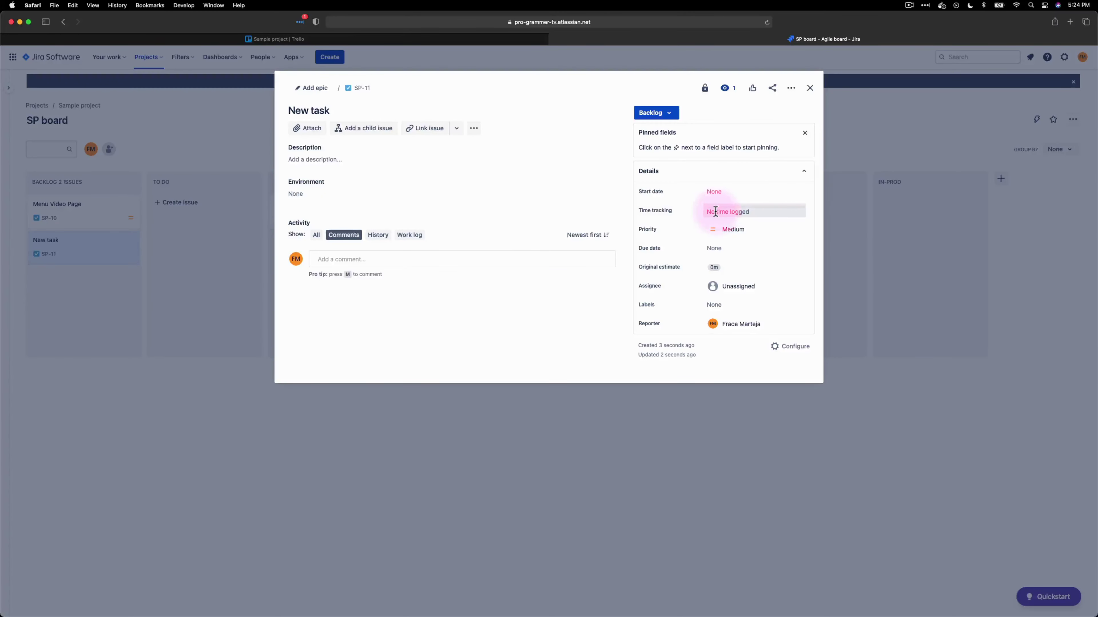
{"action": "left_click", "coordinate": [730, 248]}
{"action": "left_click", "coordinate": [772, 348]}
{"action": "left_click", "coordinate": [710, 266]}
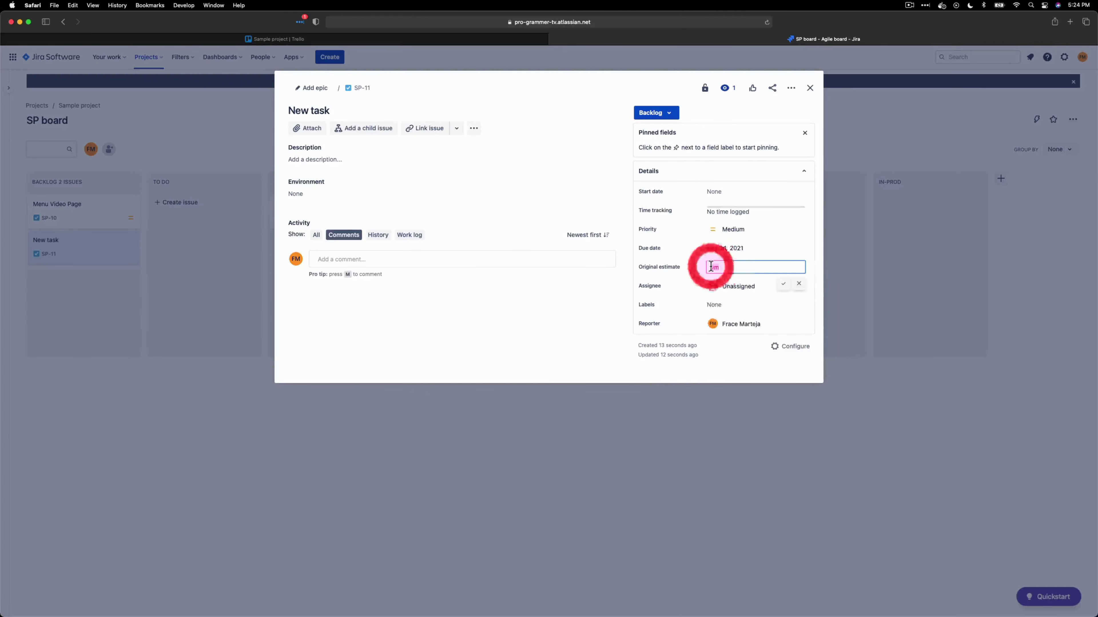
{"action": "type", "text": "3d"}
{"action": "key", "text": "Return"}
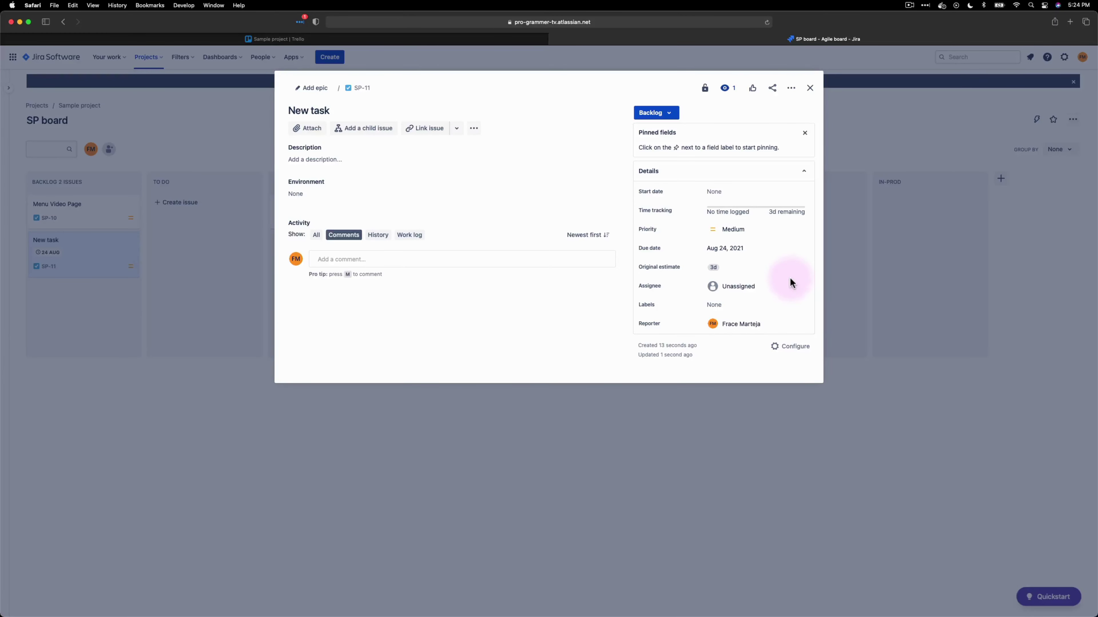
Step: Set the New task issue's start date to Aug 20, 2021 and close the issue
{"action": "left_click", "coordinate": [750, 191]}
{"action": "left_click", "coordinate": [807, 281]}
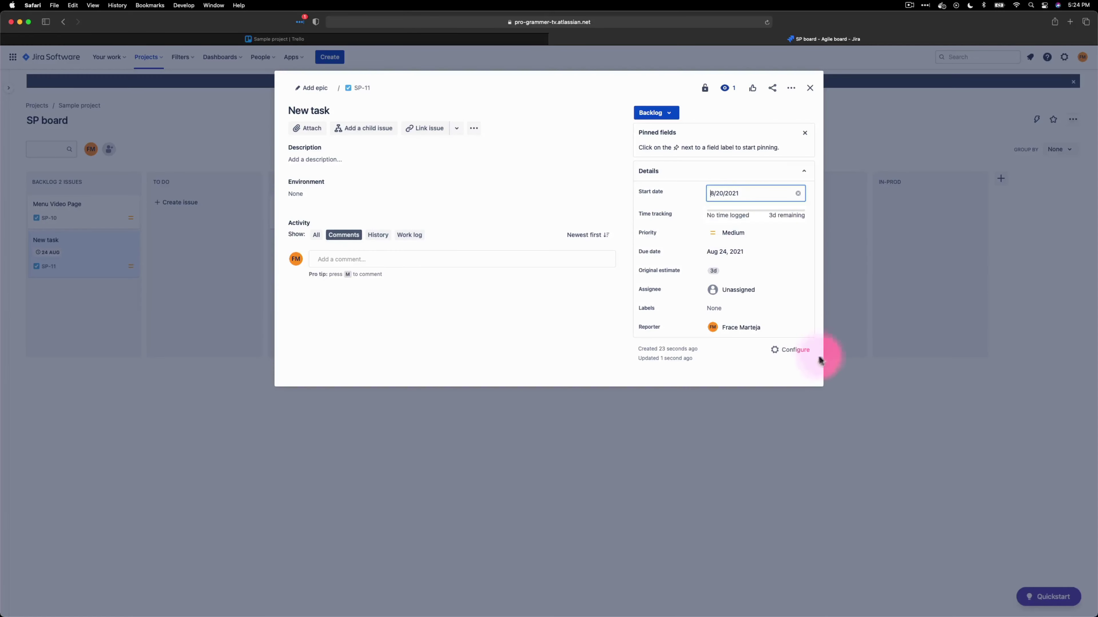
{"action": "left_click", "coordinate": [809, 266]}
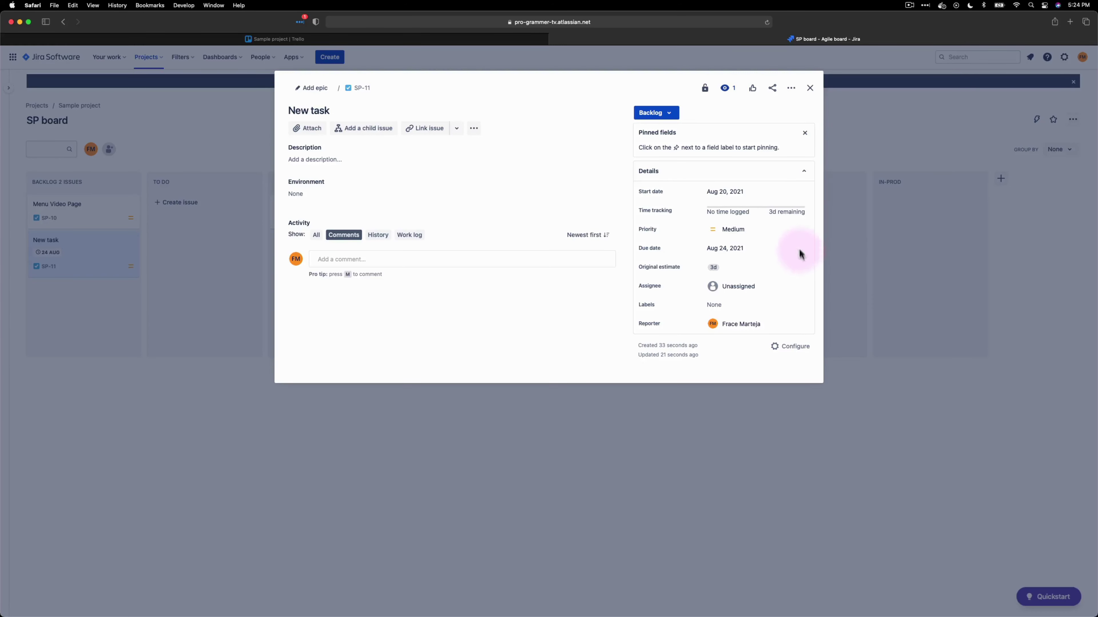
{"action": "left_click", "coordinate": [807, 91]}
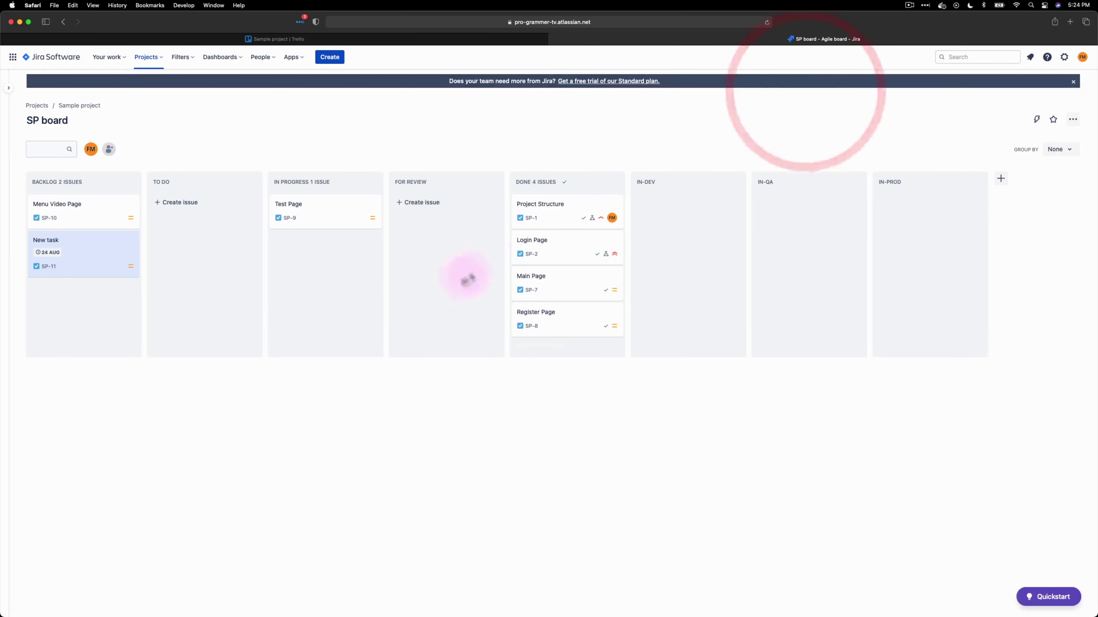
{"action": "left_click", "coordinate": [362, 301]}
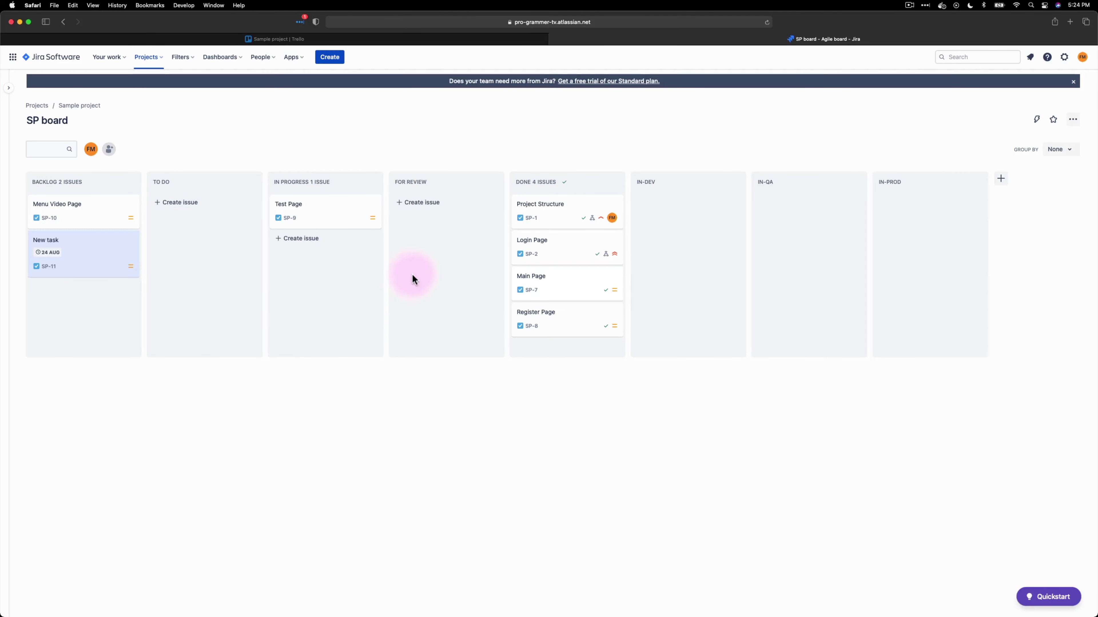
Step: Examine the estimate and other details of the Menu Video Page and Login Page issues in the Backlog column
{"action": "left_click", "coordinate": [77, 207]}
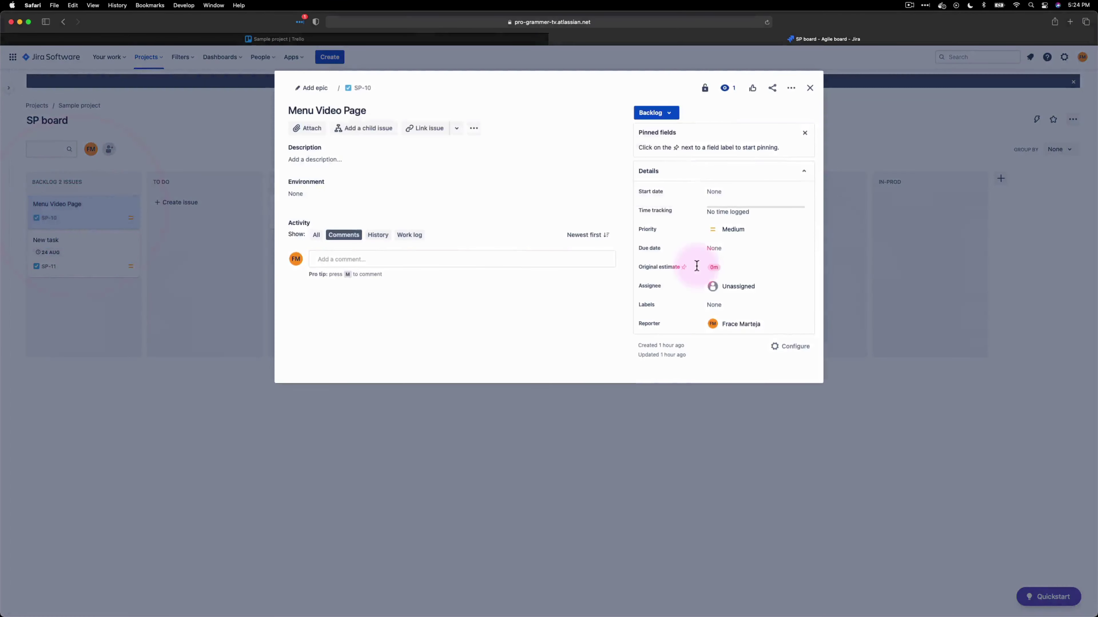
{"action": "left_click", "coordinate": [810, 89]}
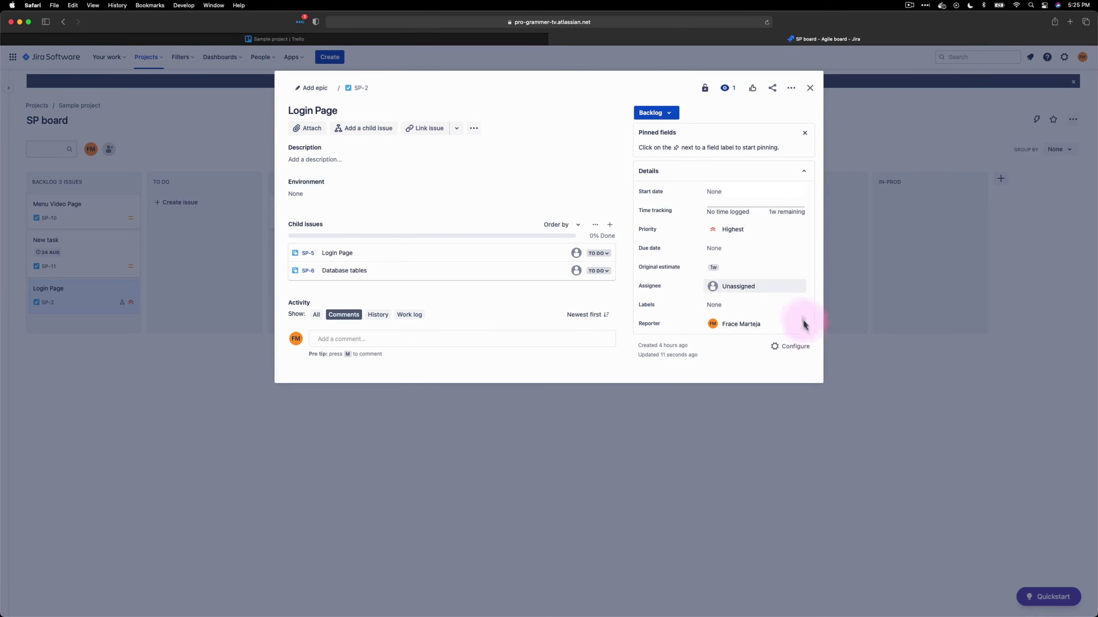
{"action": "left_click", "coordinate": [810, 88]}
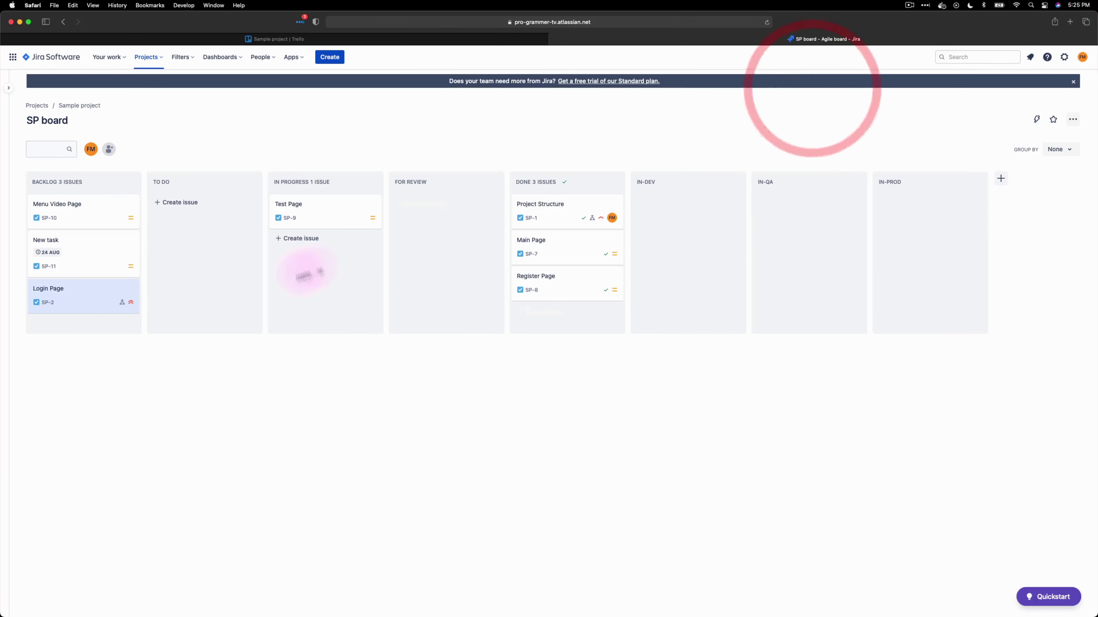
{"action": "left_click", "coordinate": [93, 308]}
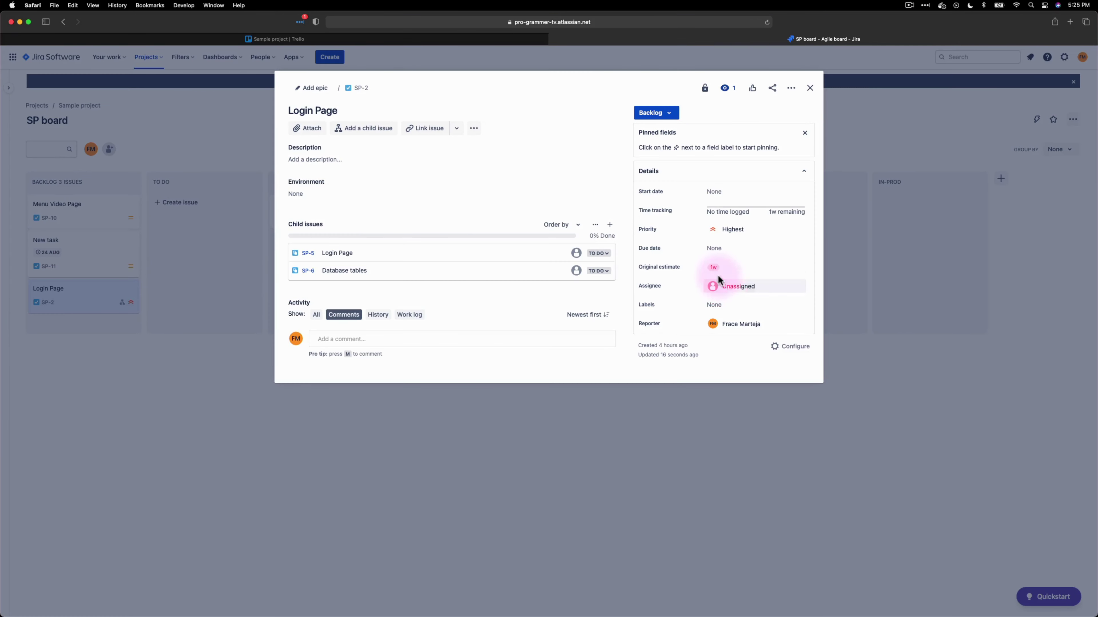